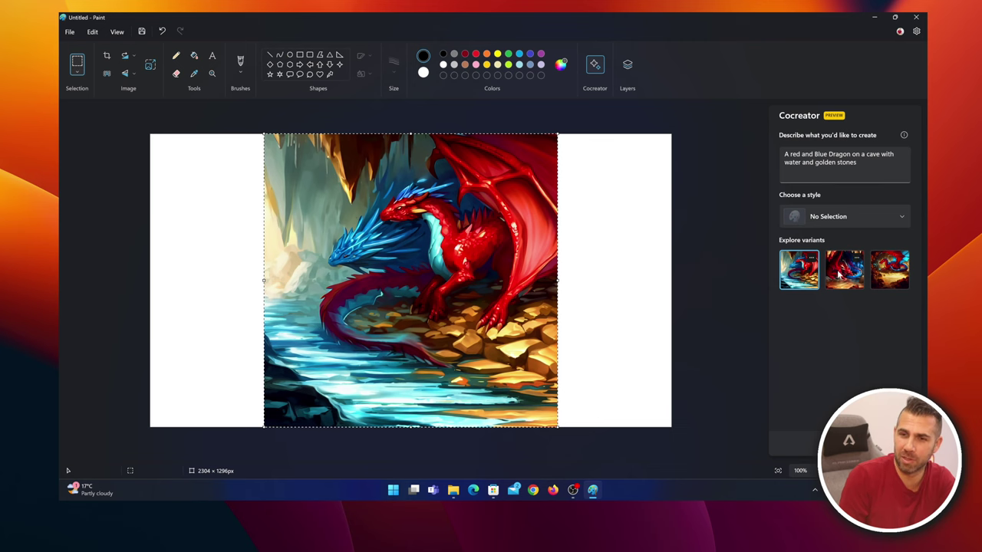
# Show the second, then the third Cocreator dragon variant on the canvas, and view the style list
pyautogui.click(838, 273)
pyautogui.click(889, 280)
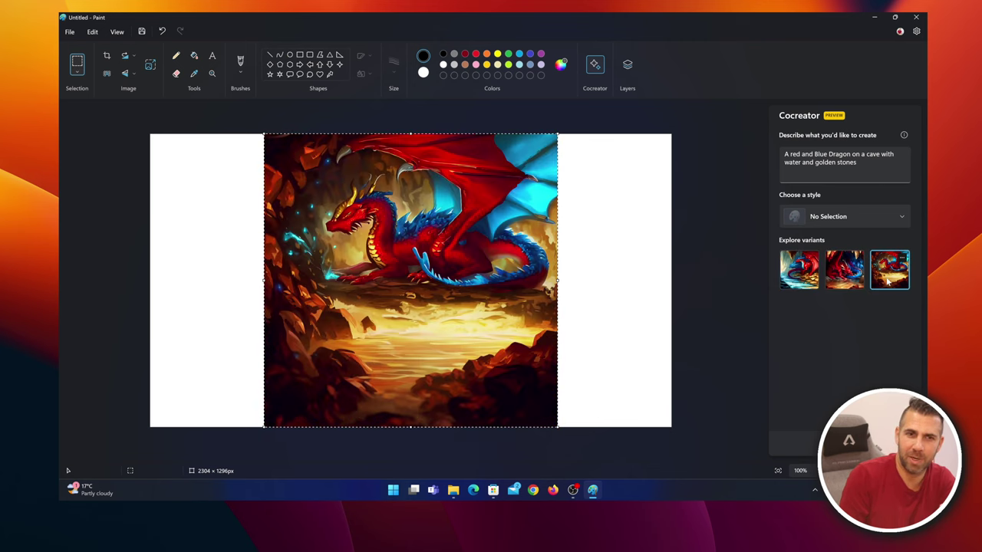
pyautogui.click(819, 217)
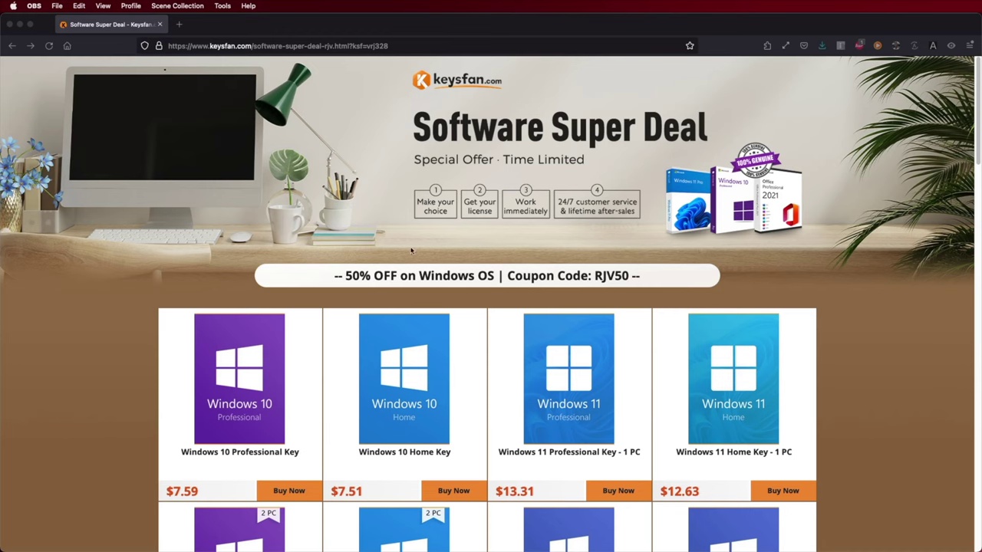
# Put the $26.61 Windows 11 Professional Key - 1 PC in the cart and start entering the discount code
pyautogui.scroll(-5, 407, 410)
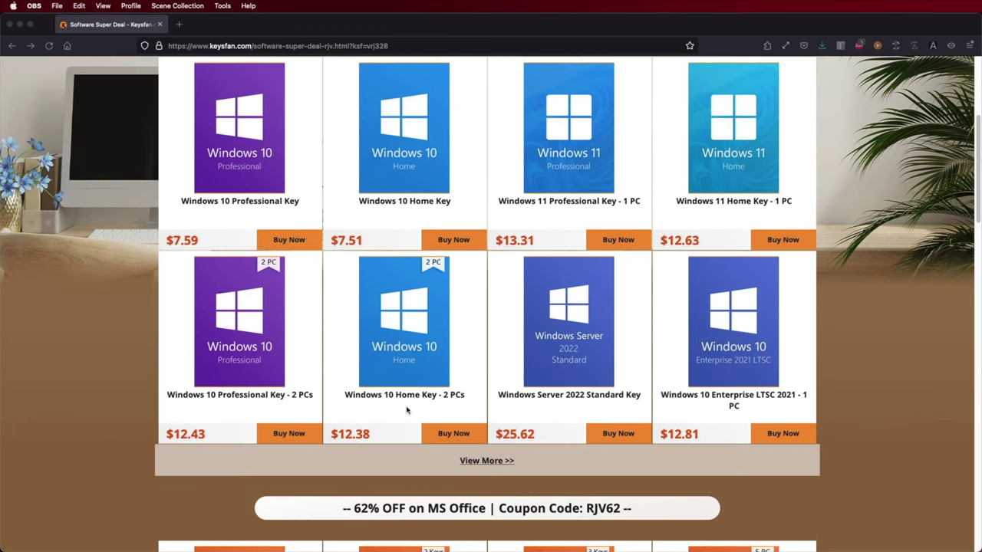
pyautogui.scroll(-4, 407, 411)
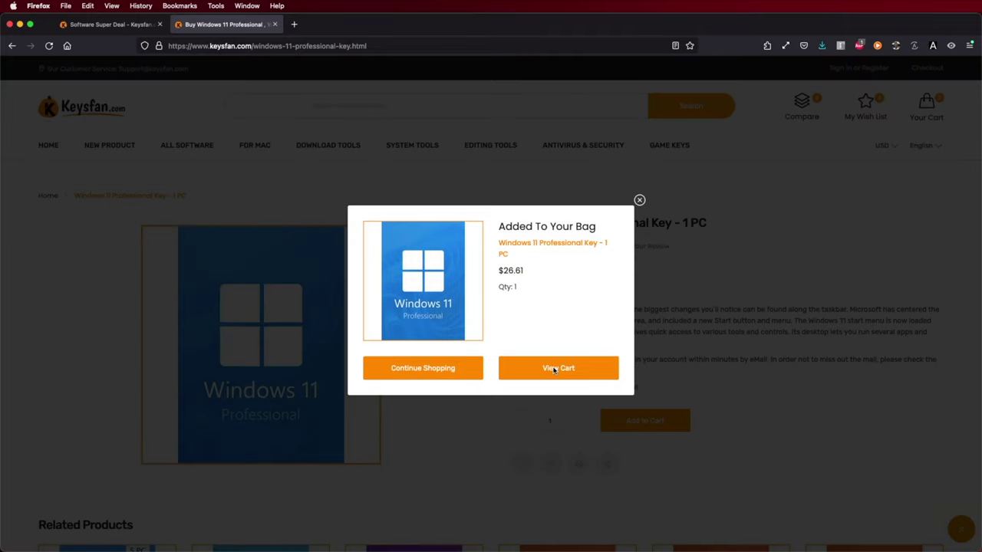
pyautogui.click(554, 369)
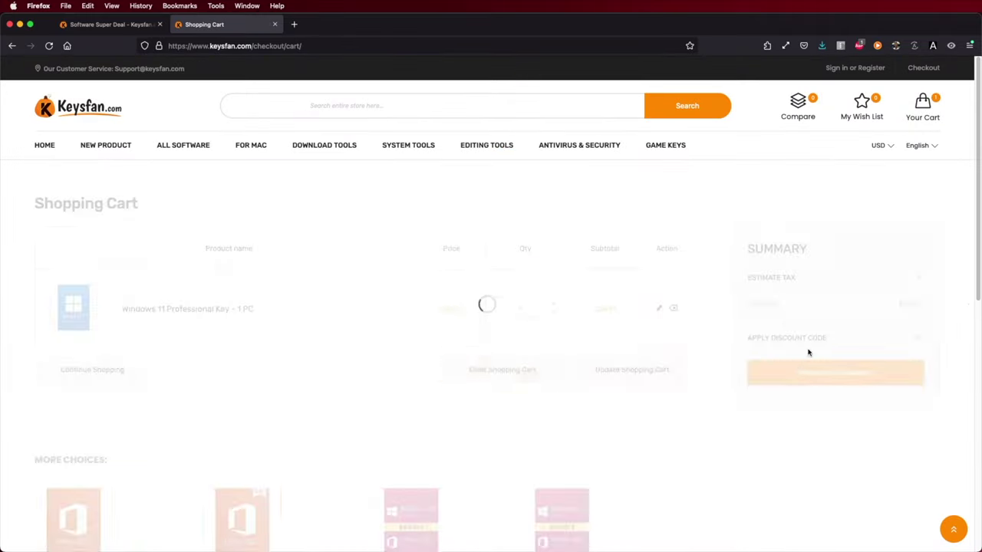
pyautogui.click(805, 409)
pyautogui.write('RJ')
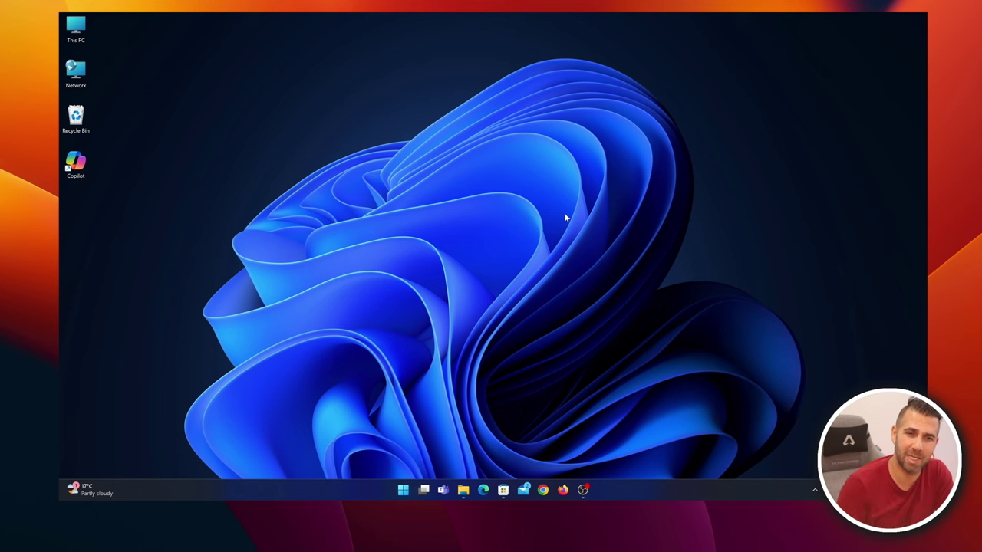
# Launch Paint from Start with a blank canvas and show its layers panel
pyautogui.click(401, 491)
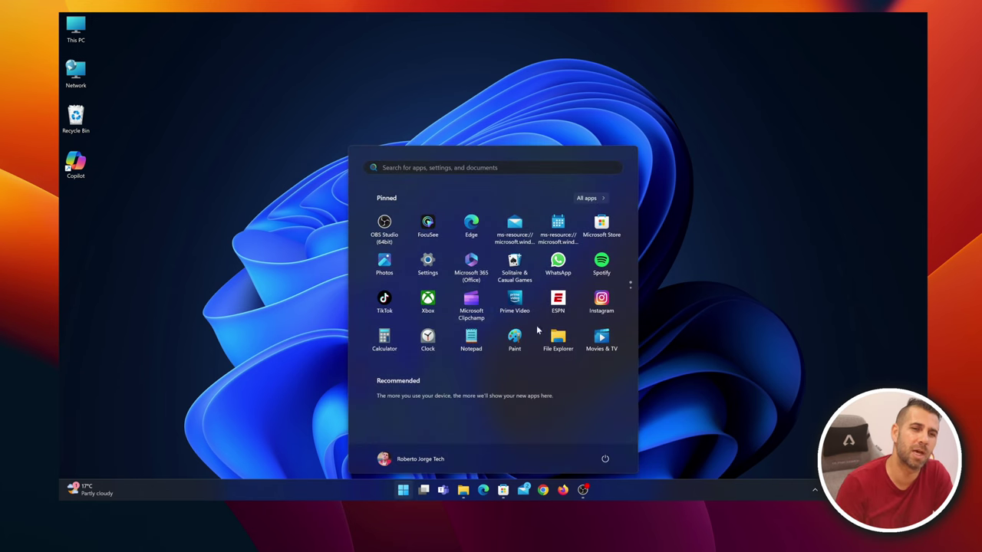
pyautogui.click(515, 337)
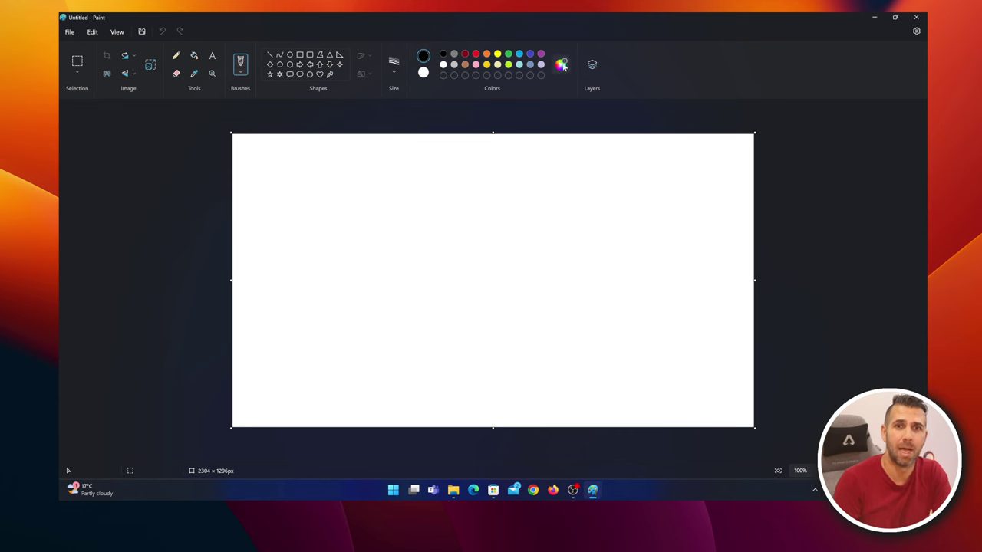
pyautogui.click(593, 65)
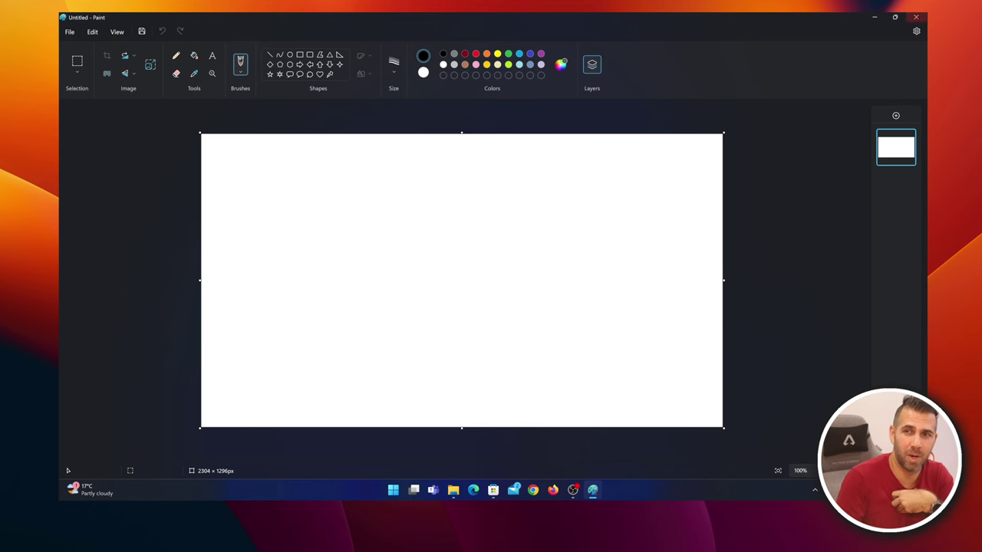
# Close Paint and open the Date & time settings from the taskbar clock's menu
pyautogui.click(921, 15)
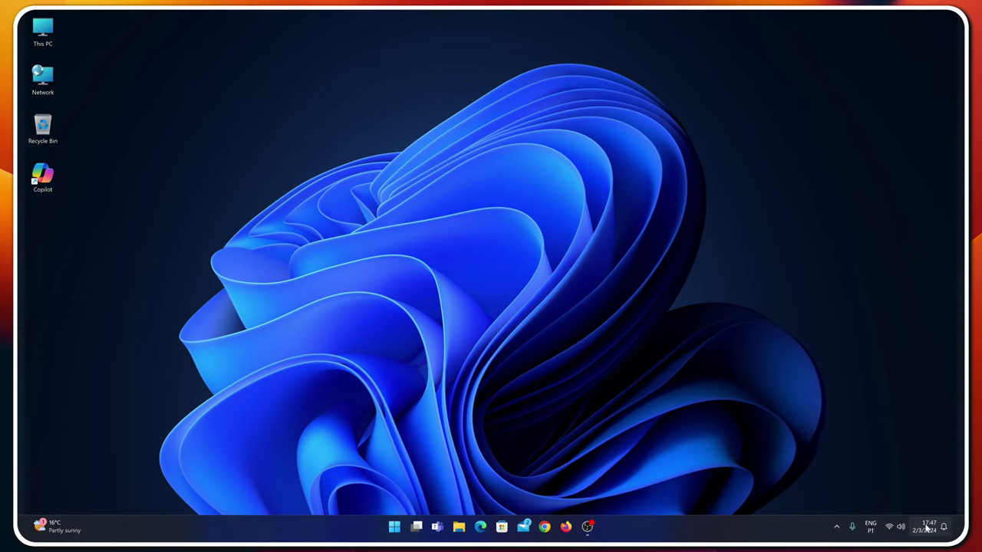
pyautogui.rightClick(892, 489)
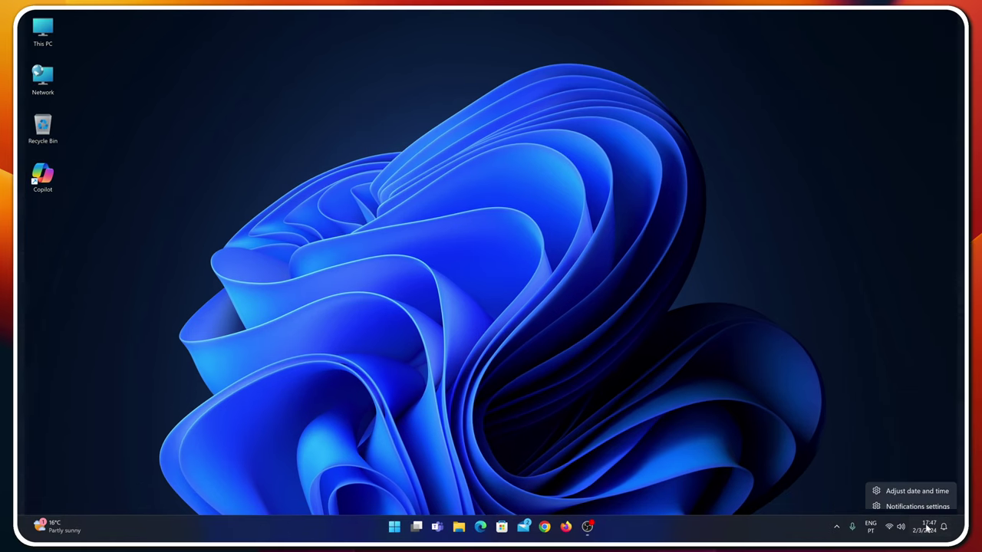
pyautogui.click(901, 484)
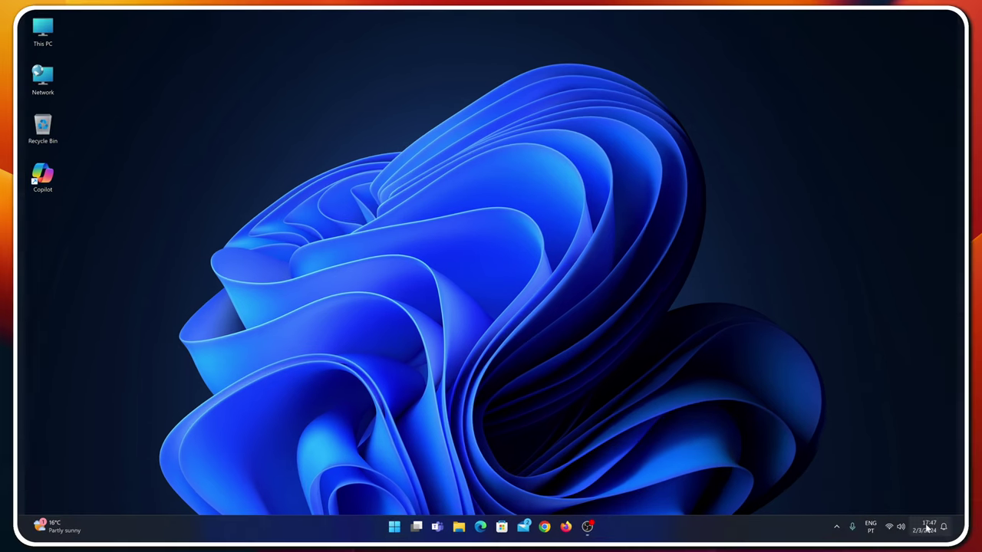
pyautogui.rightClick(923, 527)
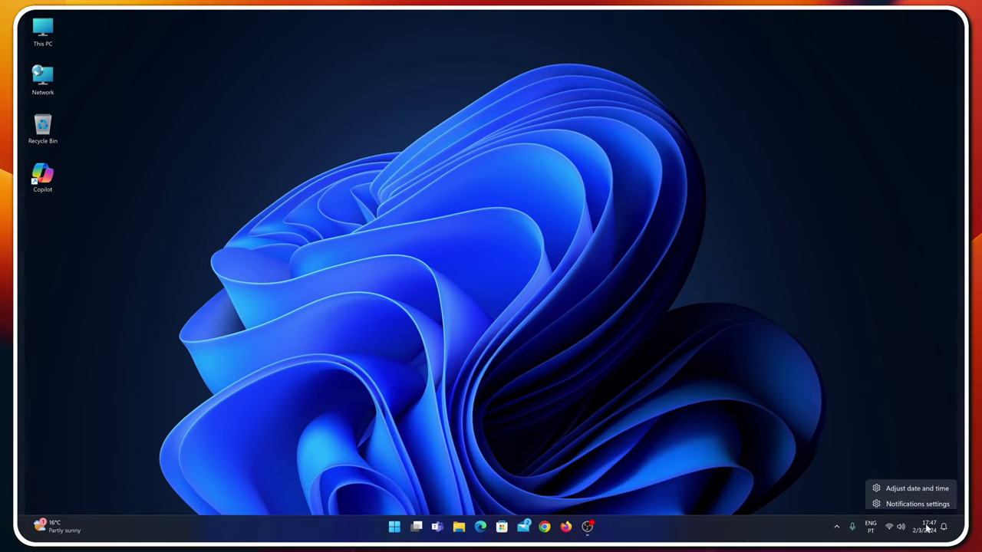
pyautogui.click(901, 486)
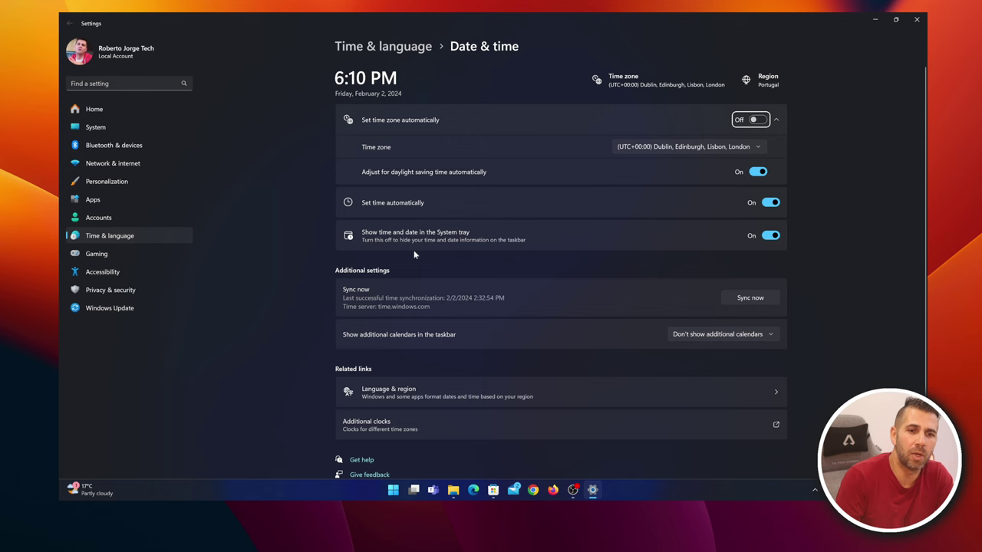
# Go to Language & region and review display languages, keeping English (United States)
pyautogui.scroll(-1, 497, 206)
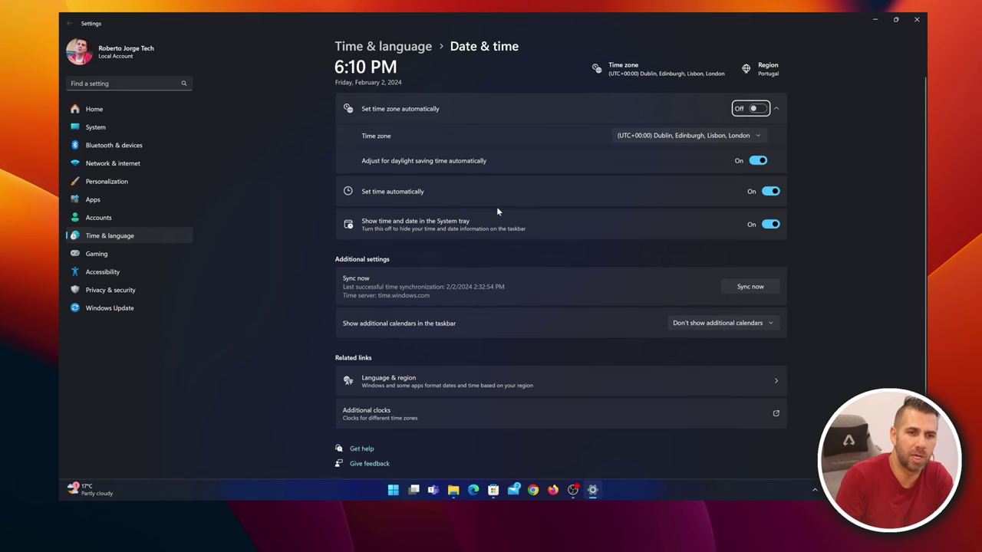
pyautogui.click(453, 384)
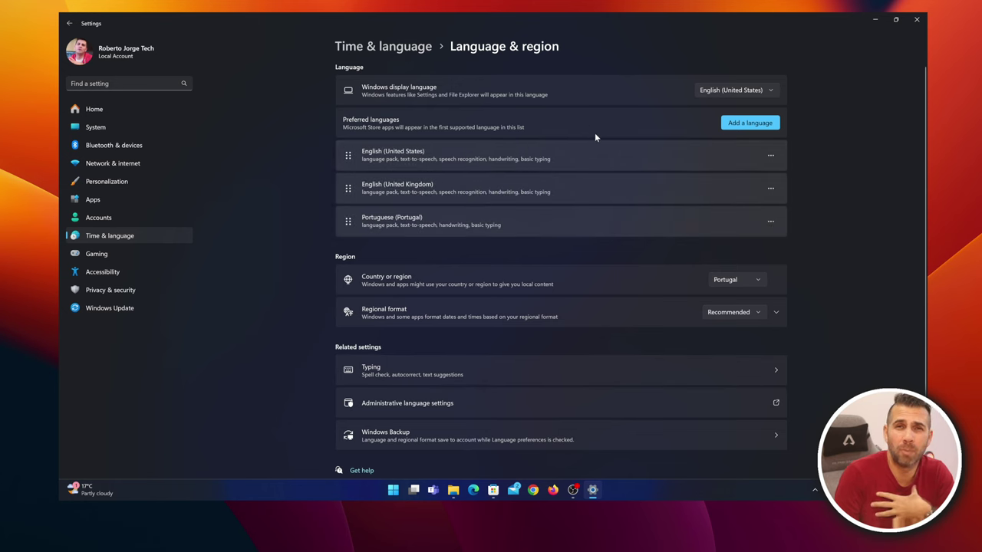
pyautogui.click(733, 91)
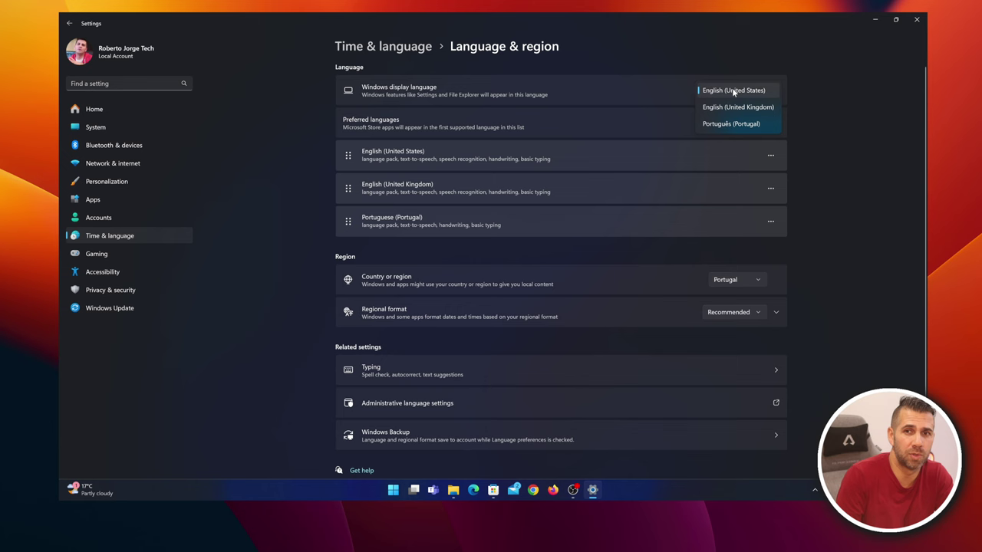
pyautogui.click(723, 65)
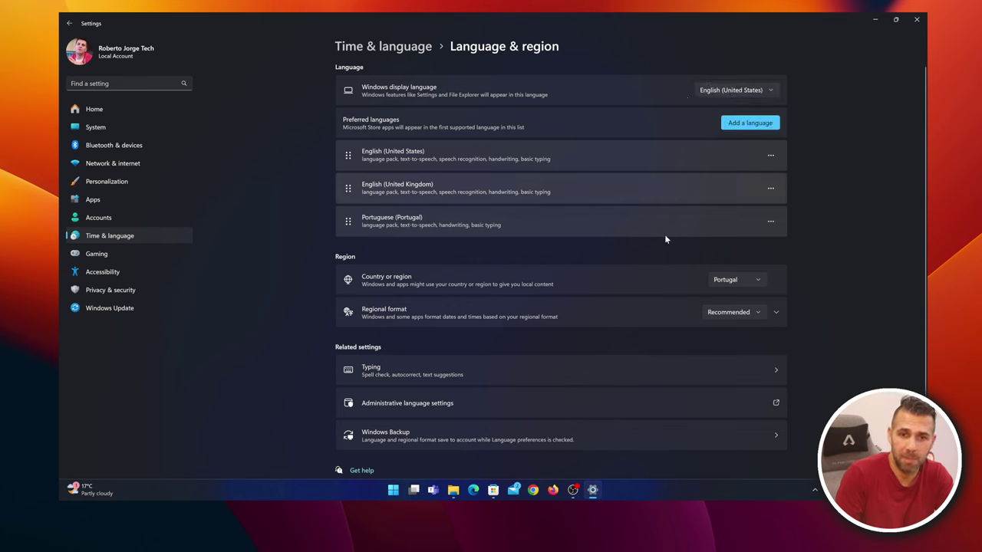
# Replace Portugal with United States in the Country or region dropdown
pyautogui.click(757, 281)
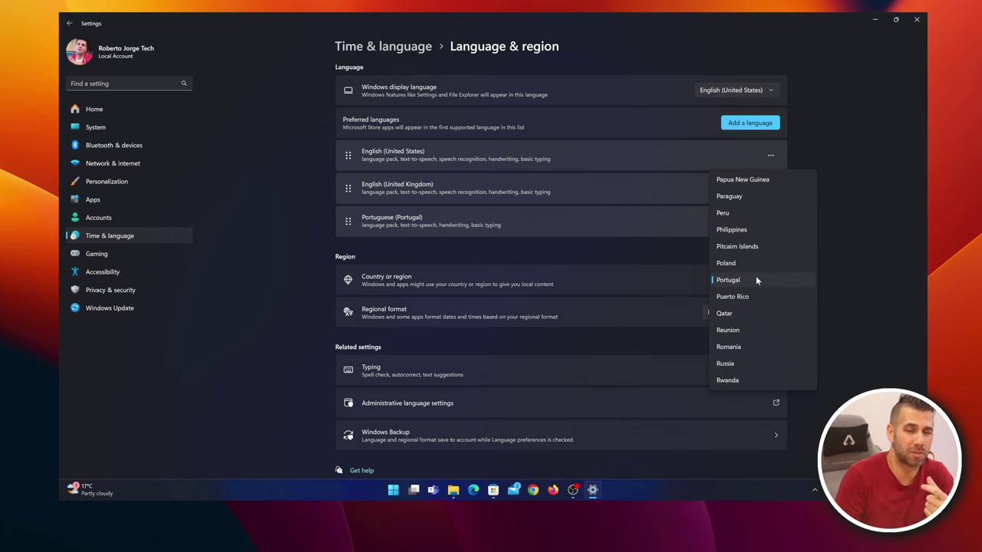
pyautogui.press('u')
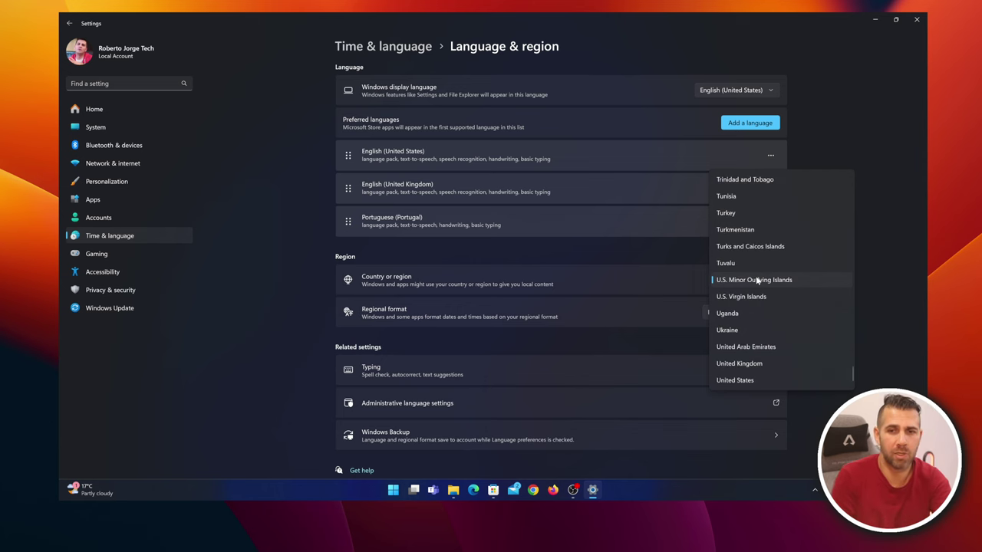
pyautogui.scroll(-1, 760, 330)
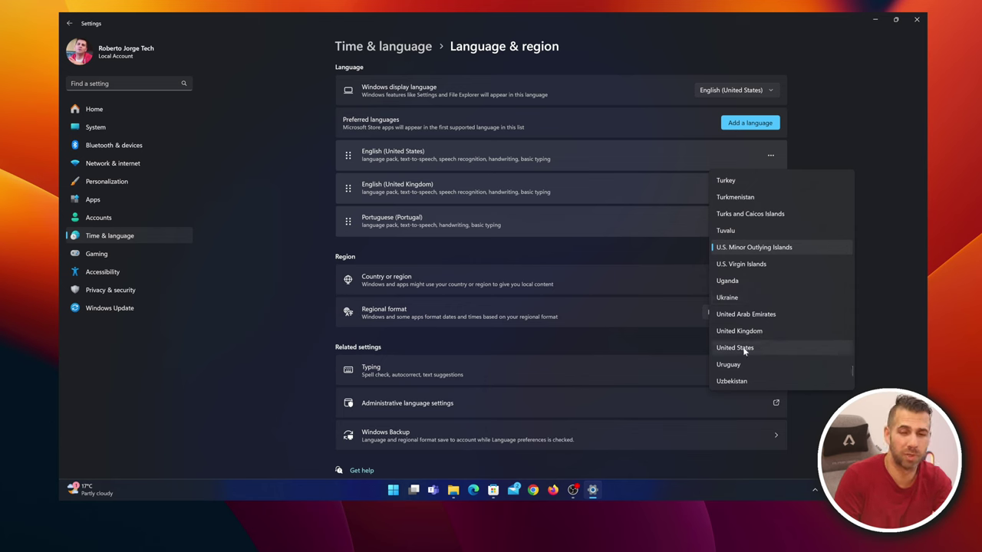
pyautogui.click(743, 348)
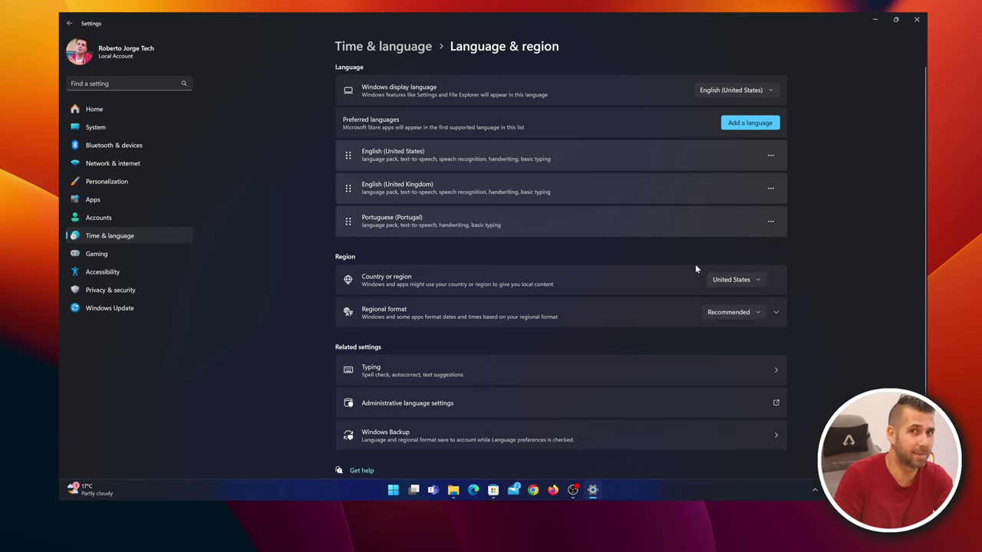
# Close Settings, relaunch Paint with a blank canvas, and open Cocreator's description box
pyautogui.click(914, 17)
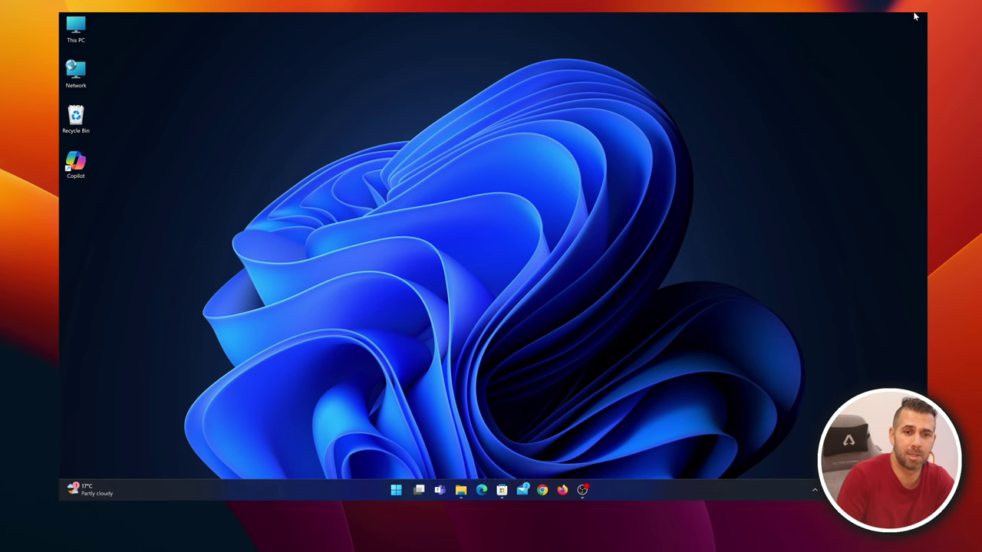
pyautogui.click(402, 491)
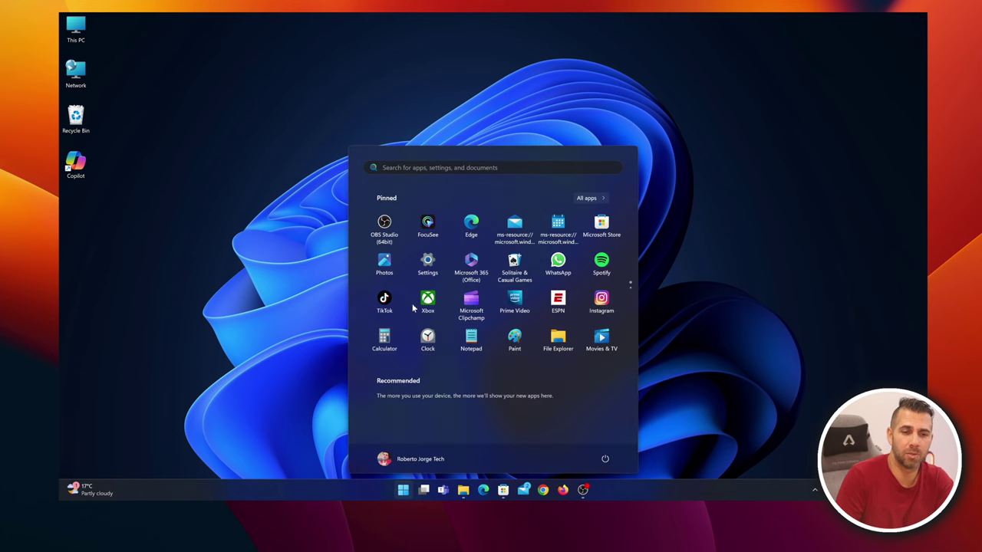
pyautogui.click(515, 341)
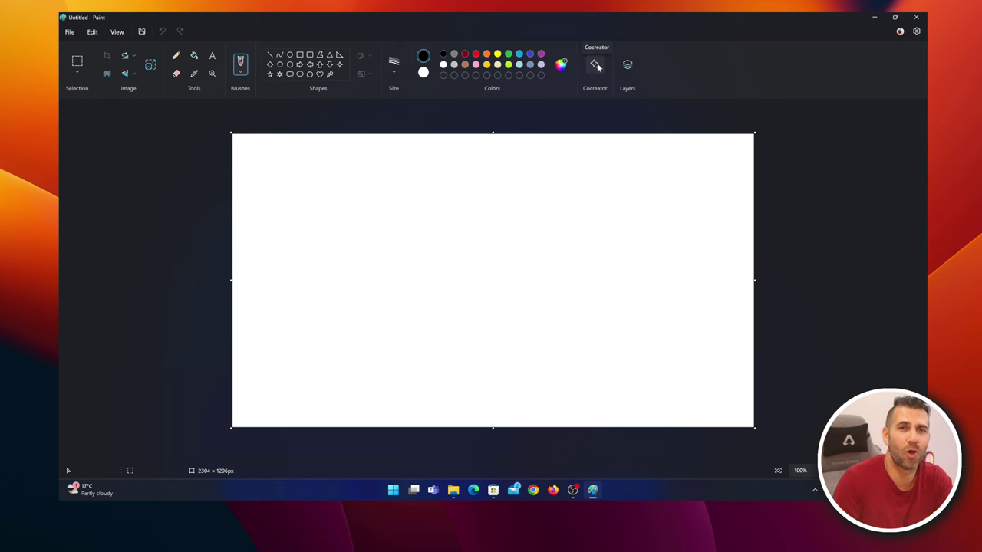
pyautogui.click(596, 65)
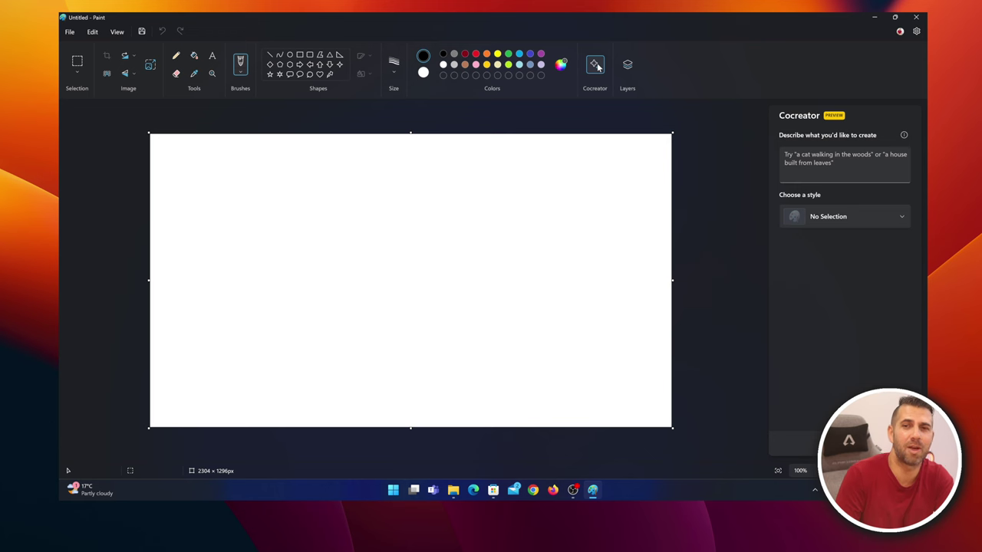
pyautogui.click(854, 162)
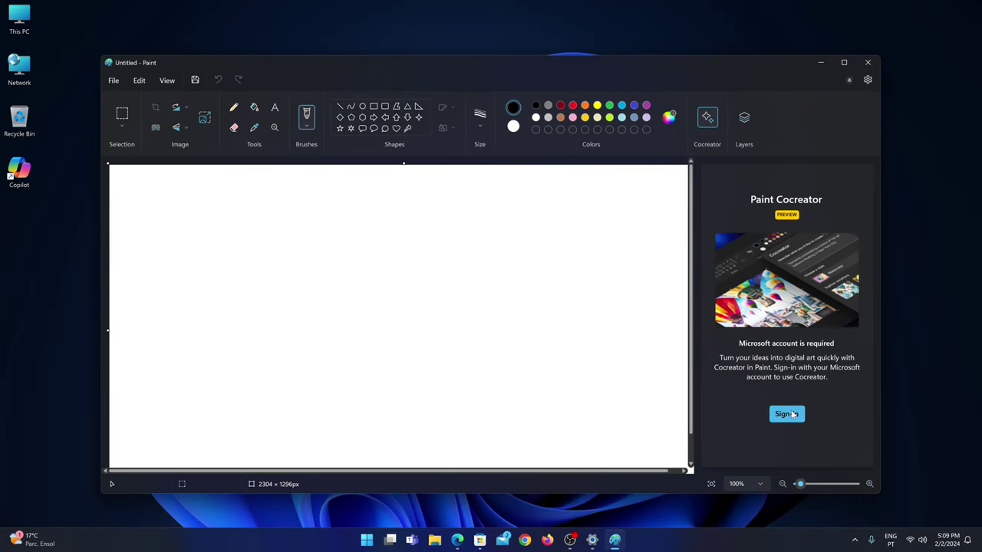
# Sign in to Cocreator and step through all pages of its introduction tour
pyautogui.click(786, 413)
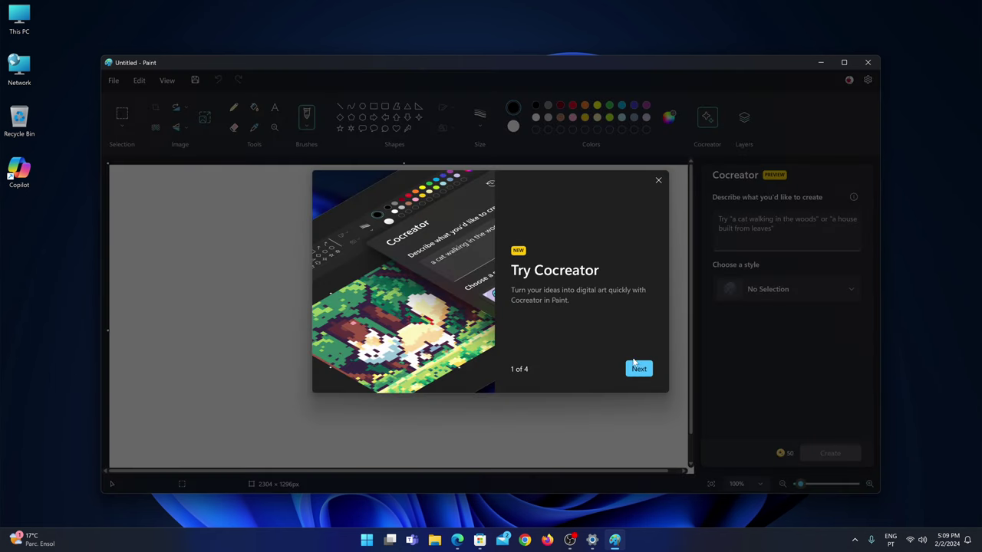
pyautogui.click(638, 369)
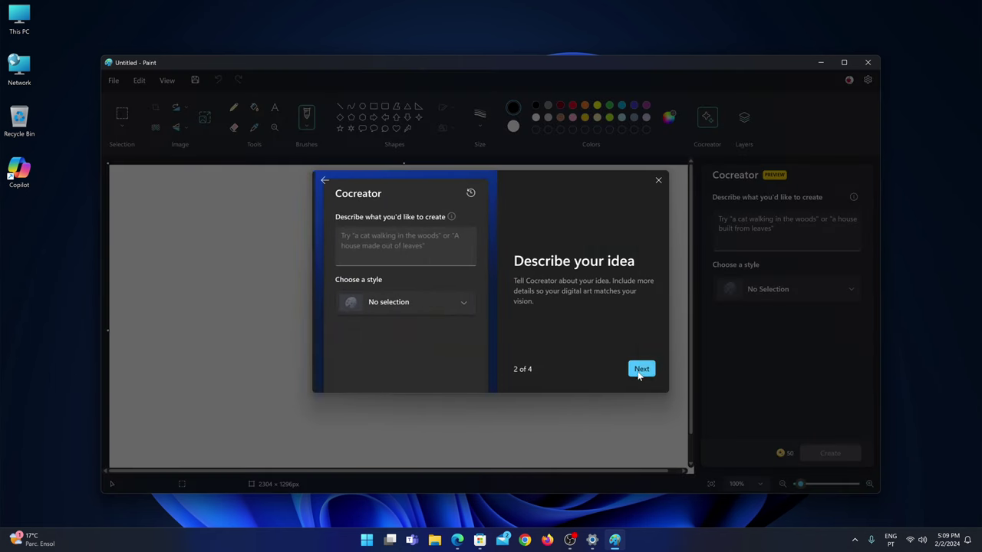
pyautogui.click(638, 369)
pyautogui.click(638, 369)
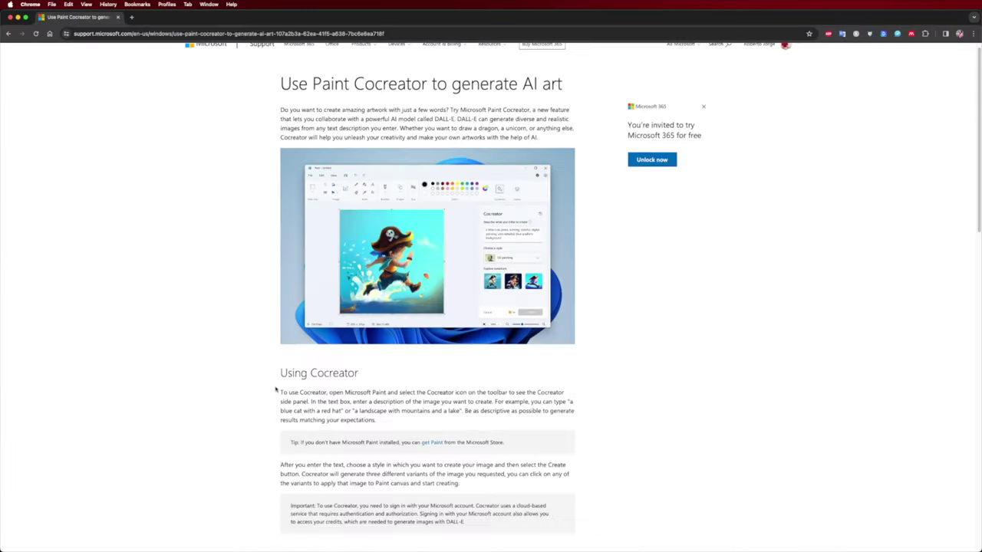
# Scroll to the Cocreator credits section and highlight the sentence about receiving 50 credits
pyautogui.scroll(-3, 276, 390)
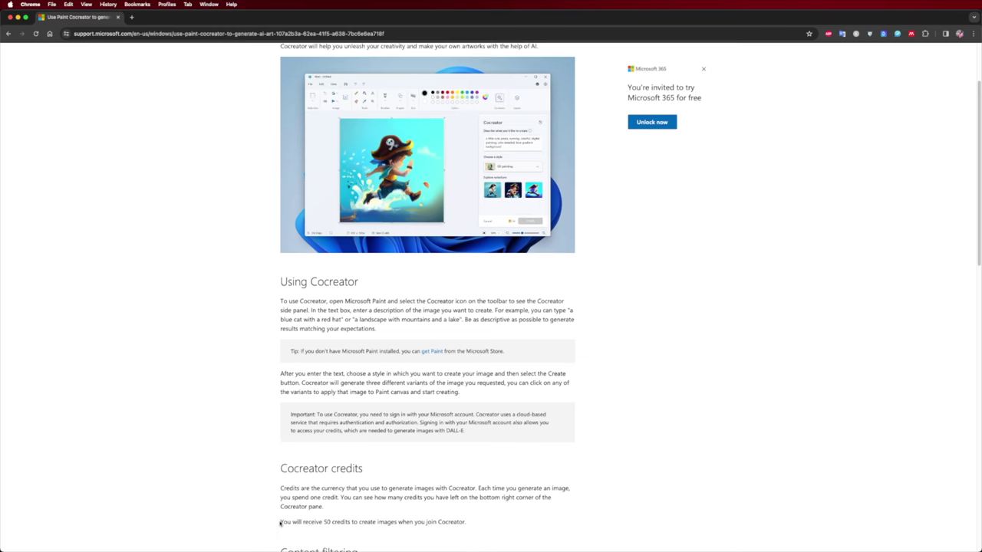
pyautogui.moveTo(280, 523); pyautogui.dragTo(461, 523)
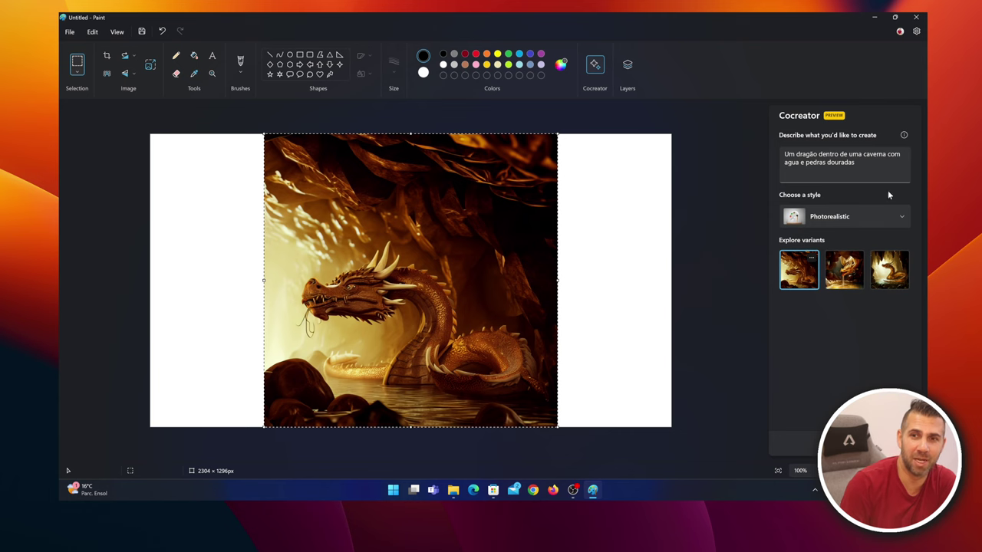
# Generate images from the dragon prompt, preview all three variants, and view the style list
pyautogui.click(844, 269)
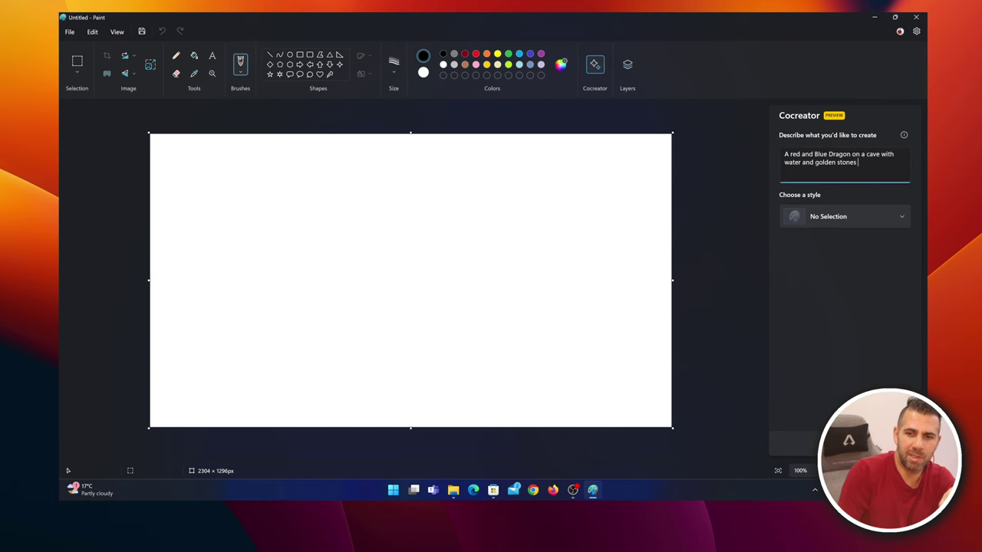
pyautogui.press('Return')
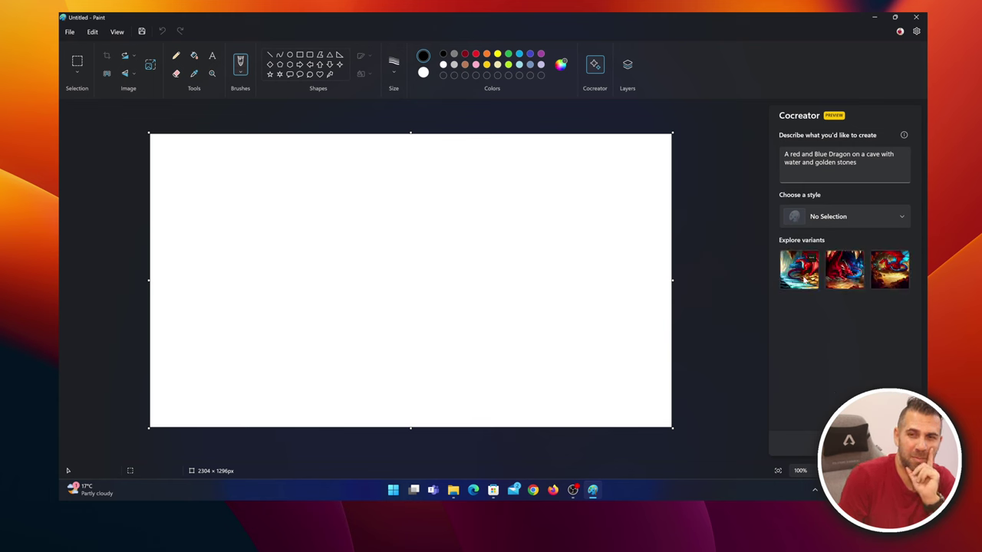
pyautogui.click(805, 267)
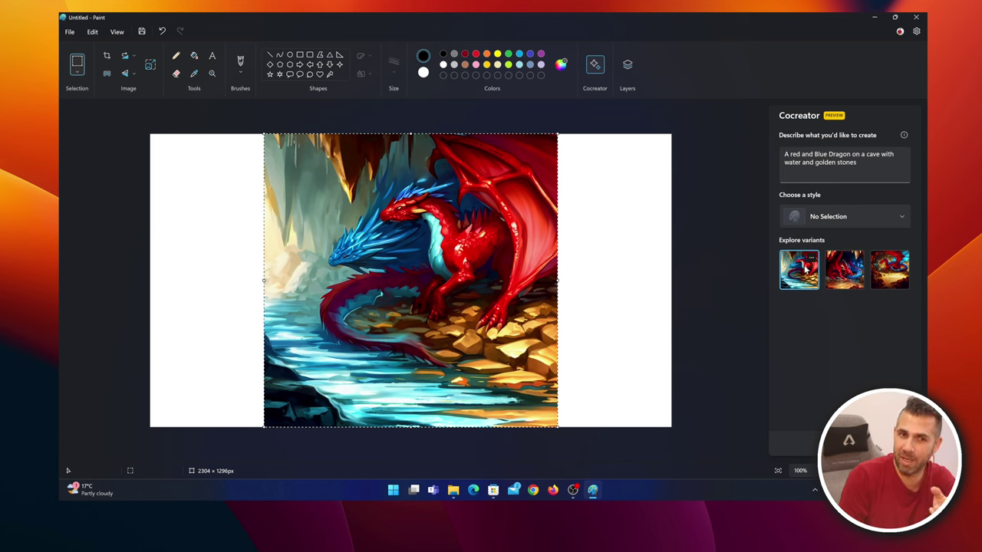
pyautogui.click(855, 277)
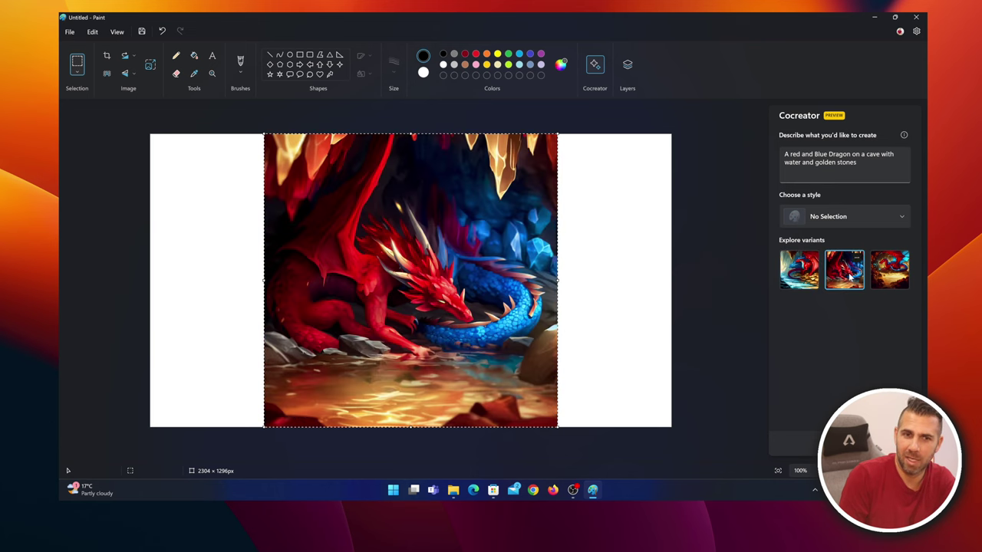
pyautogui.click(886, 282)
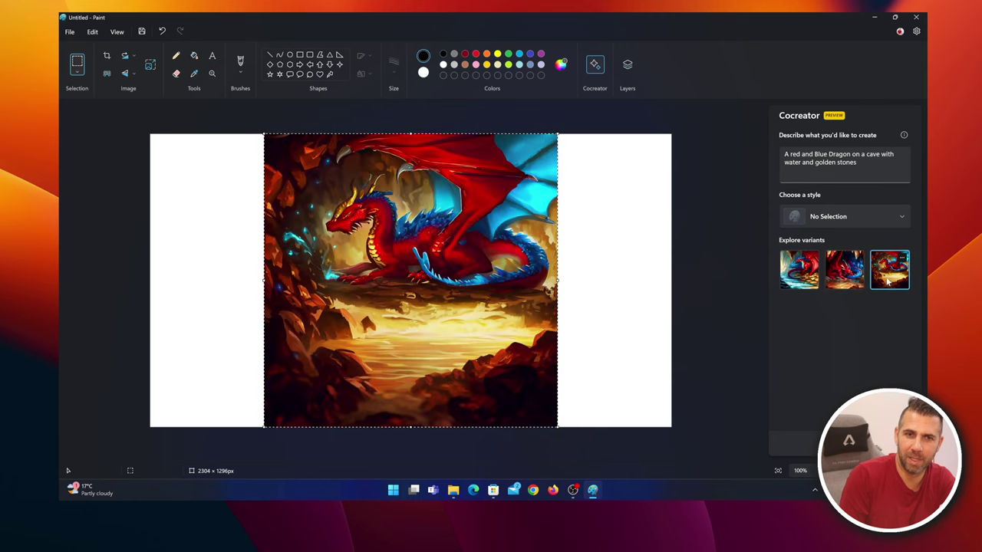
pyautogui.click(826, 217)
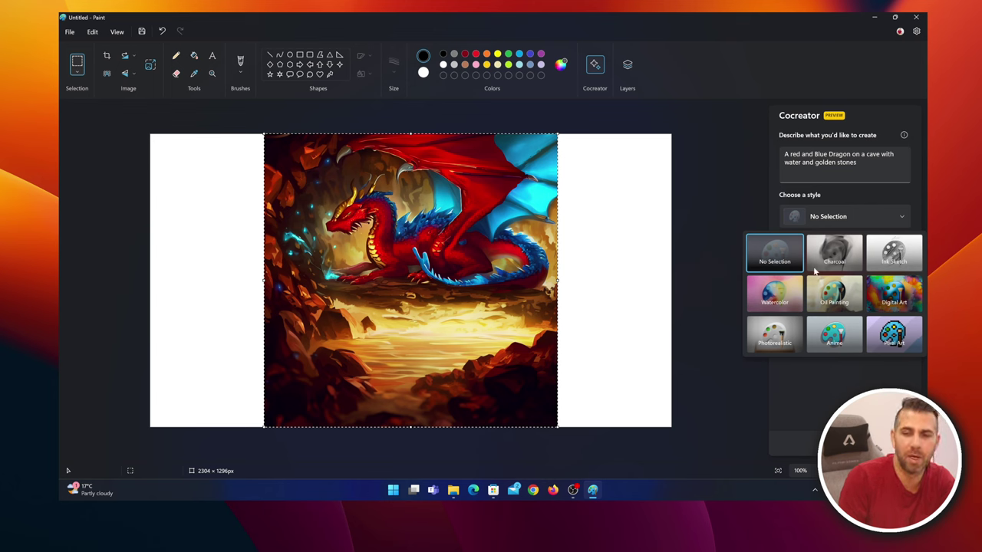
# Switch the Cocreator style to Photorealistic to get three new dragon variants
pyautogui.click(776, 334)
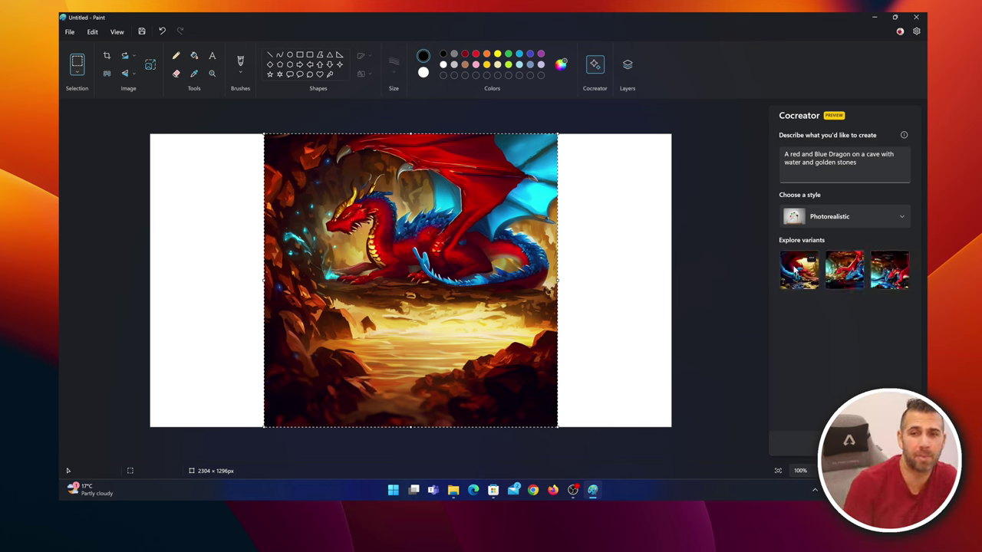
pyautogui.moveTo(890, 269)
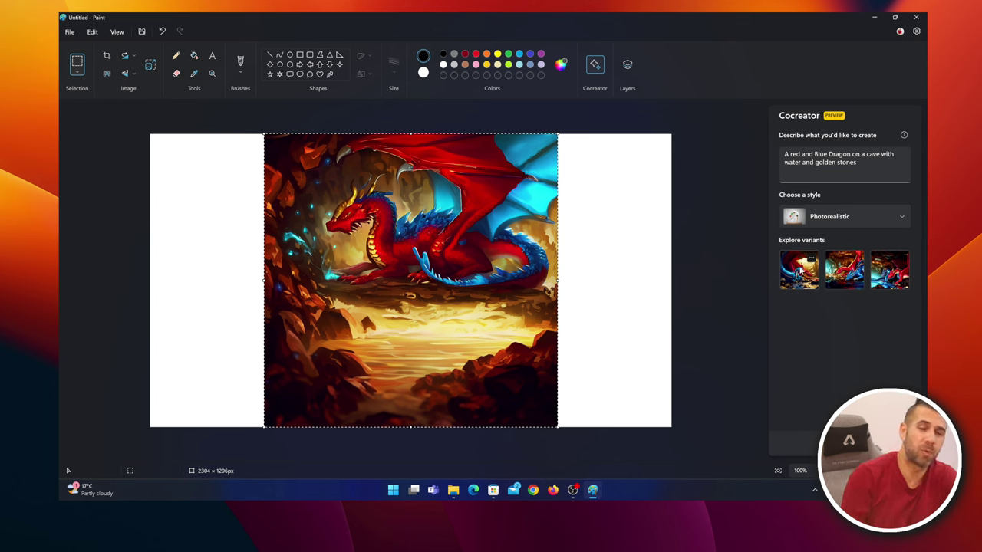
pyautogui.moveTo(816, 263)
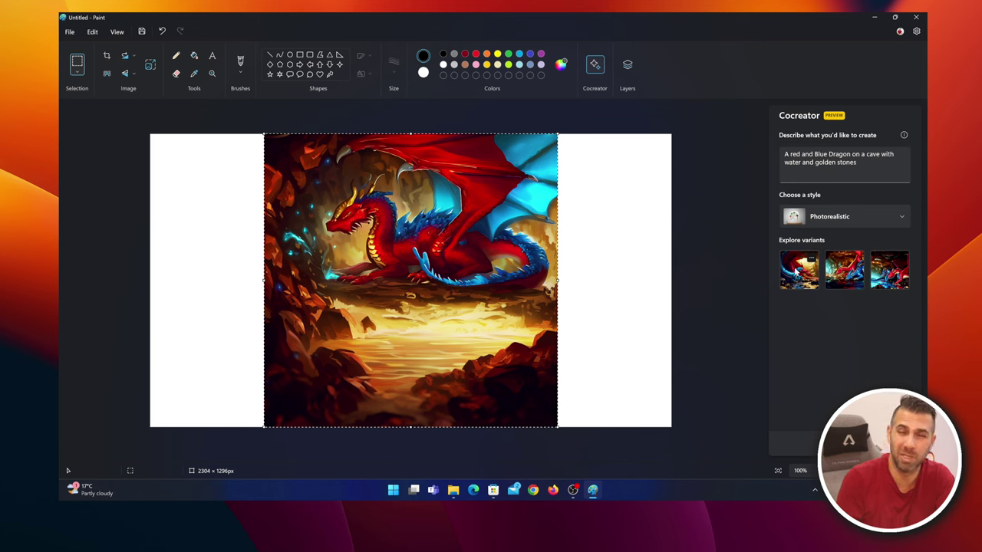
# Place the first Photorealistic variant on the canvas and save it as bitmap 'dragon1' in Videos
pyautogui.click(801, 278)
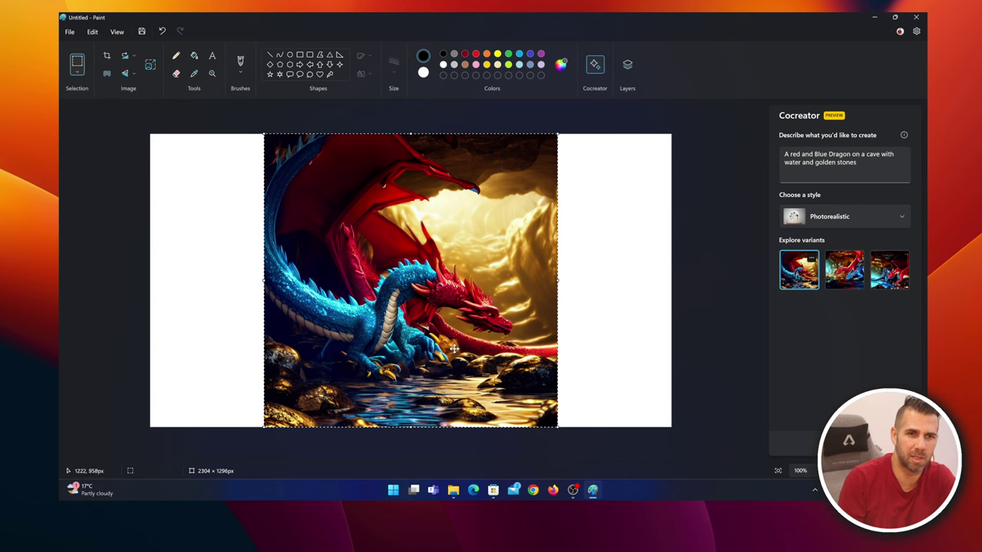
pyautogui.click(812, 258)
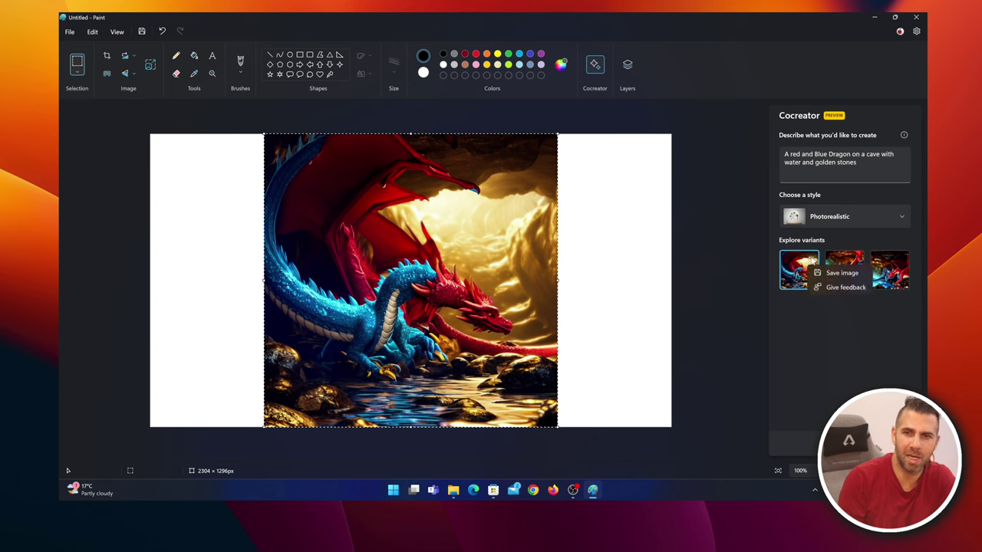
pyautogui.click(841, 273)
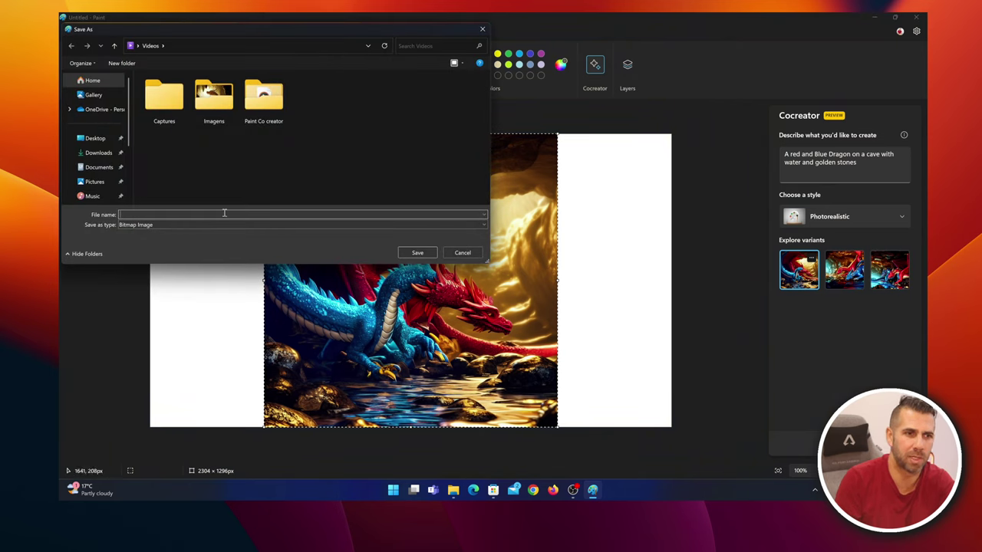
pyautogui.write('drago')
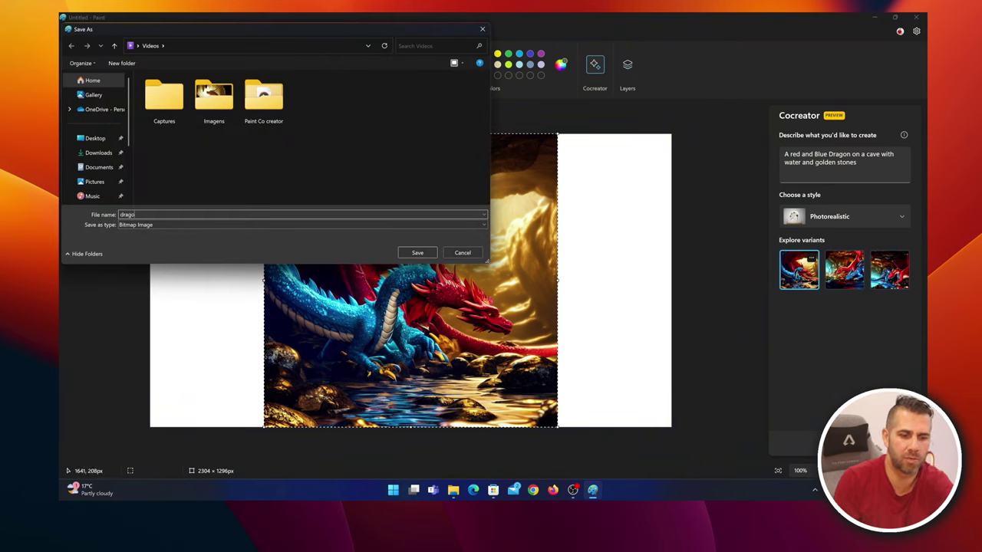
pyautogui.write('n1')
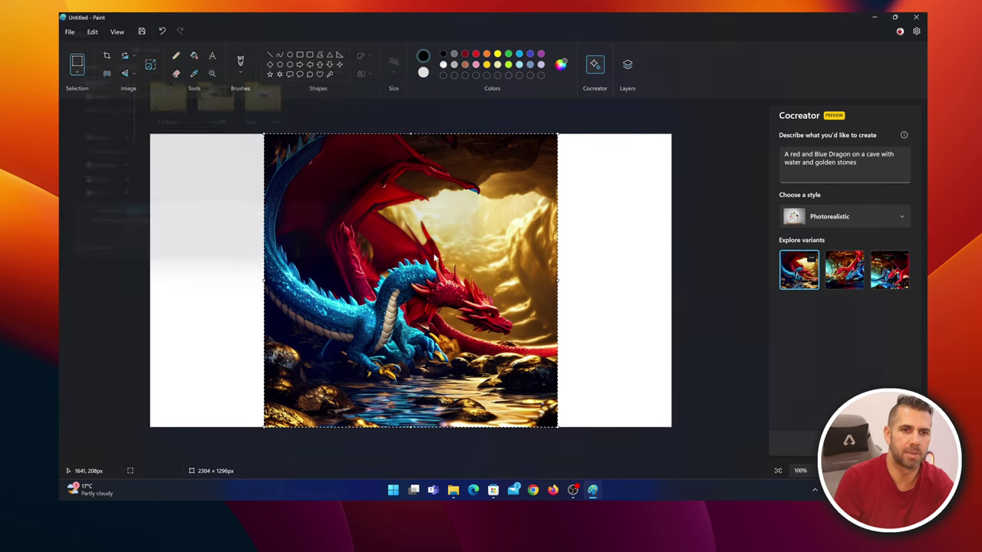
pyautogui.click(417, 253)
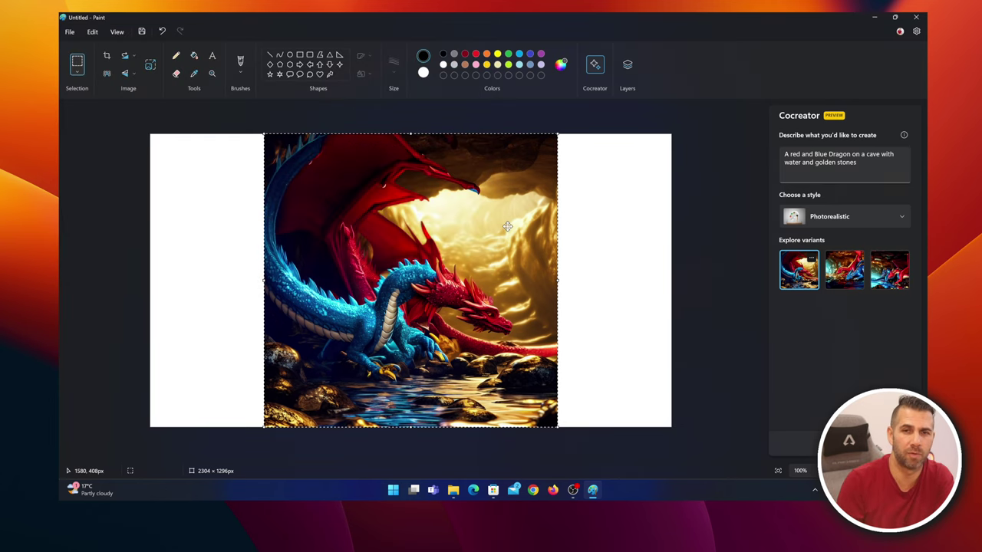
# Add two new layers holding the second and third dragon variants
pyautogui.click(627, 66)
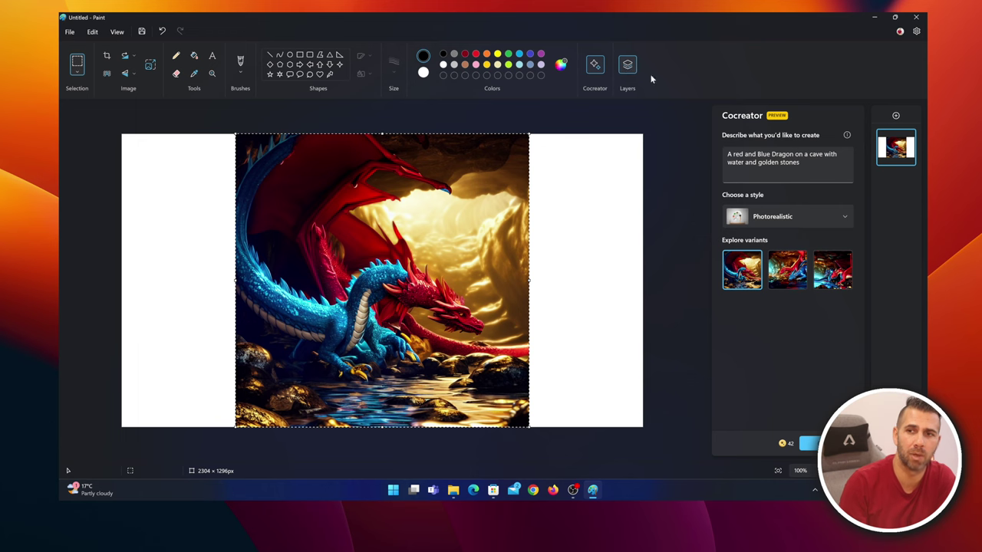
pyautogui.click(895, 115)
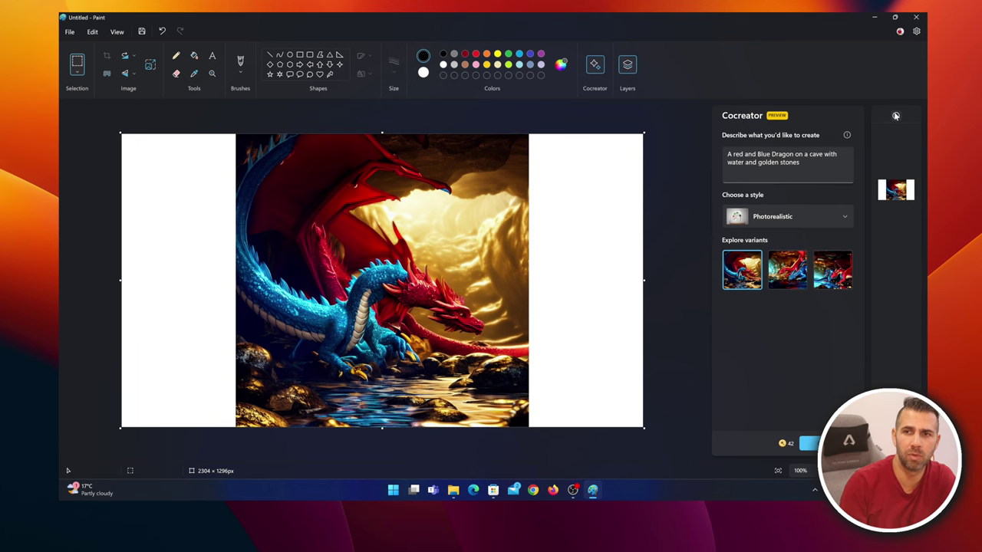
pyautogui.click(796, 255)
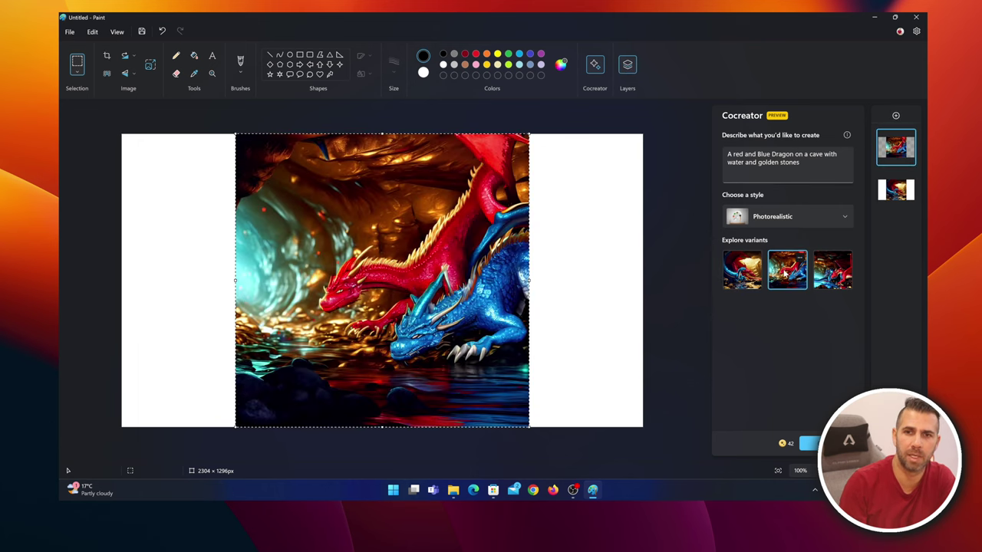
pyautogui.click(895, 116)
pyautogui.click(840, 270)
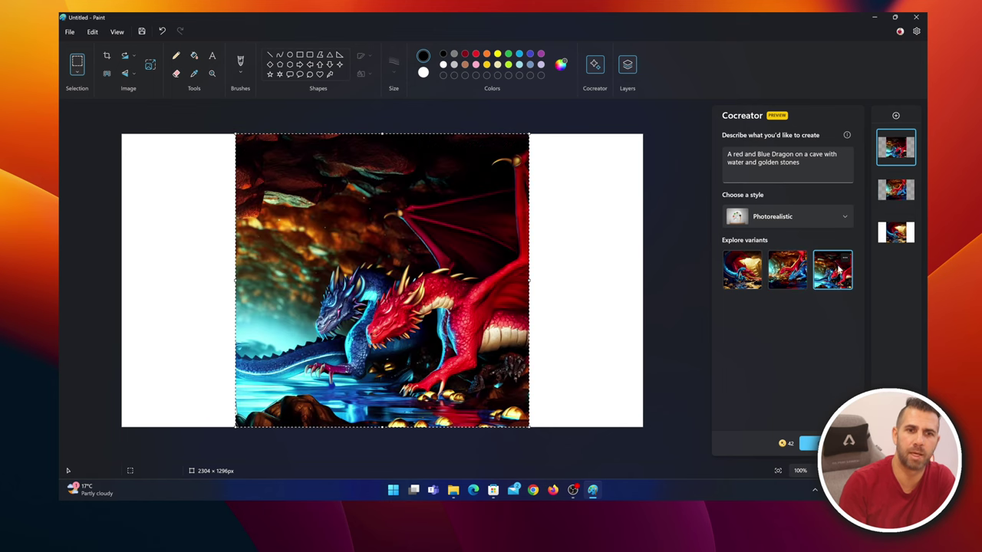
# Hide the top two layers so the bottom blue-and-red dragon shows
pyautogui.click(909, 138)
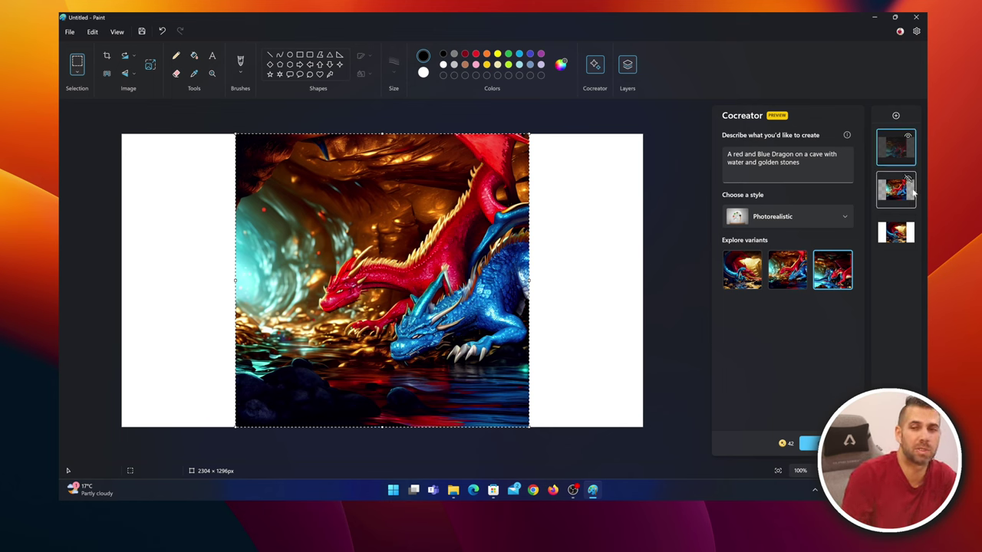
pyautogui.click(907, 136)
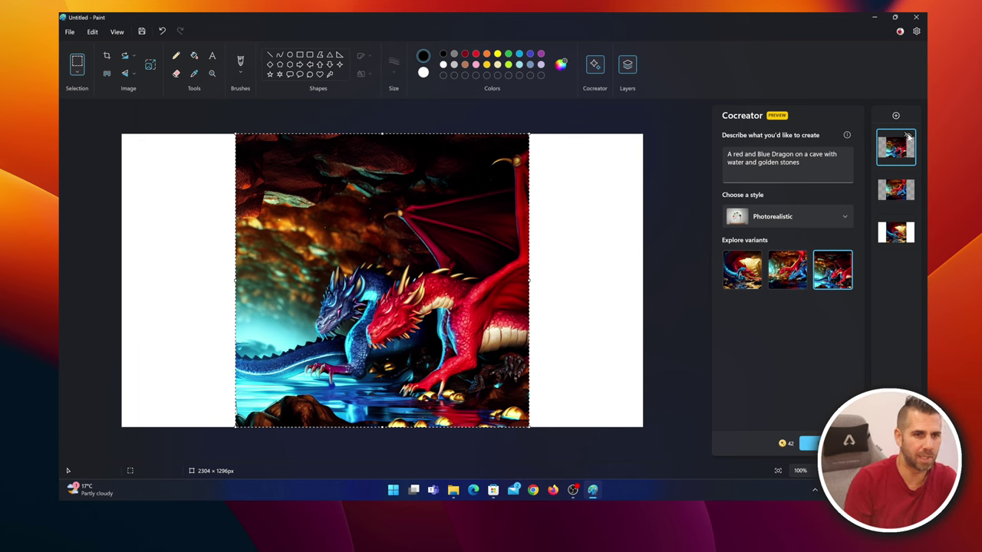
pyautogui.click(908, 136)
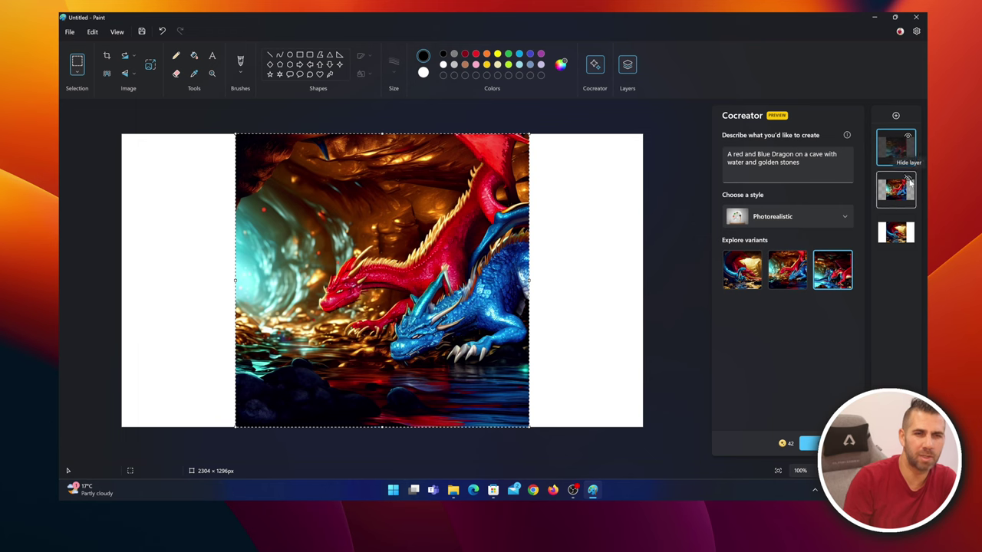
pyautogui.click(908, 179)
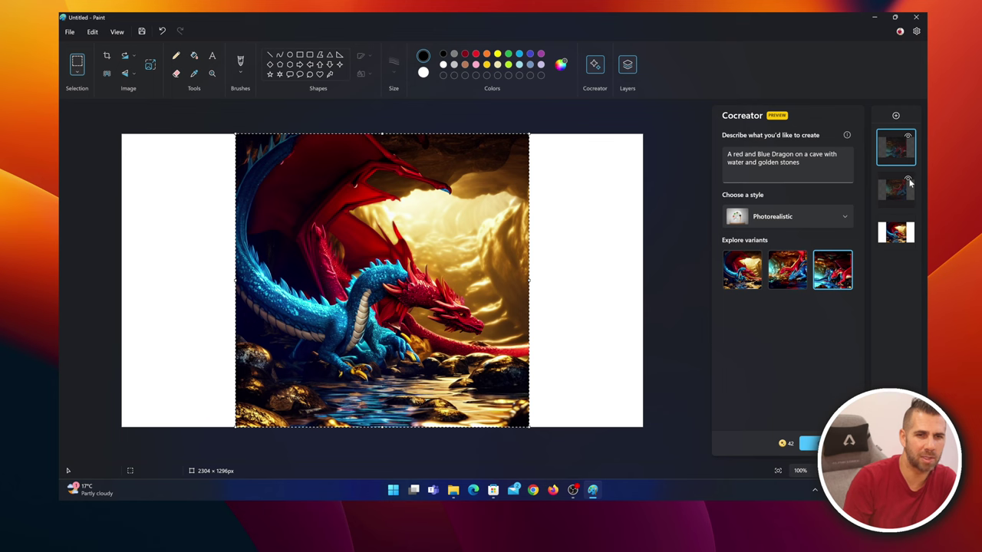